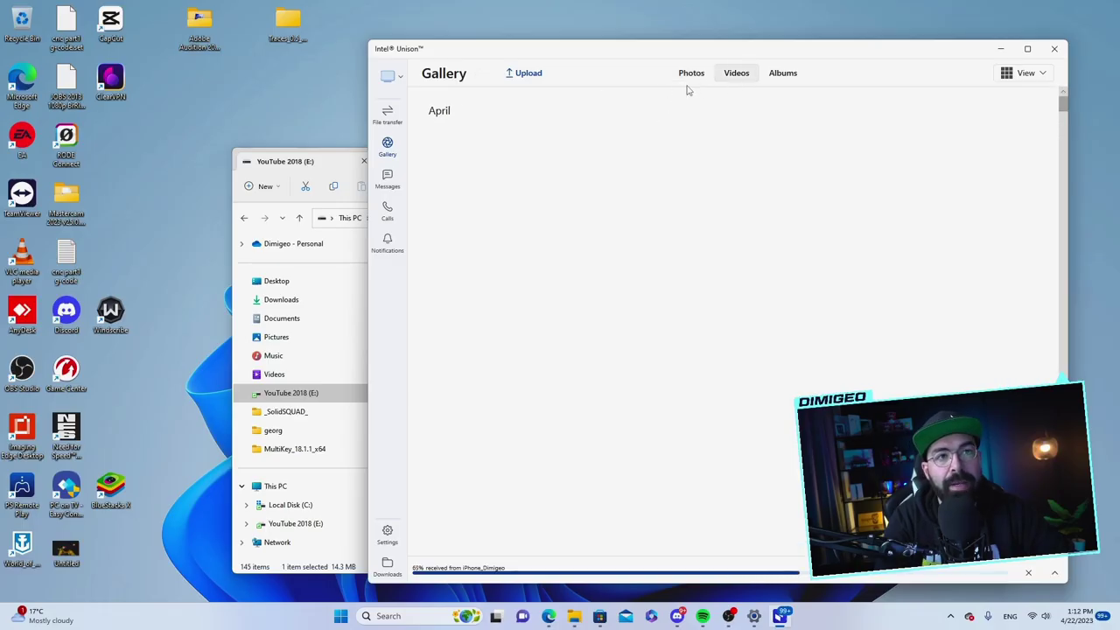
Step: Show the phone's photos in the gallery
{"action": "left_click", "coordinate": [689, 77]}
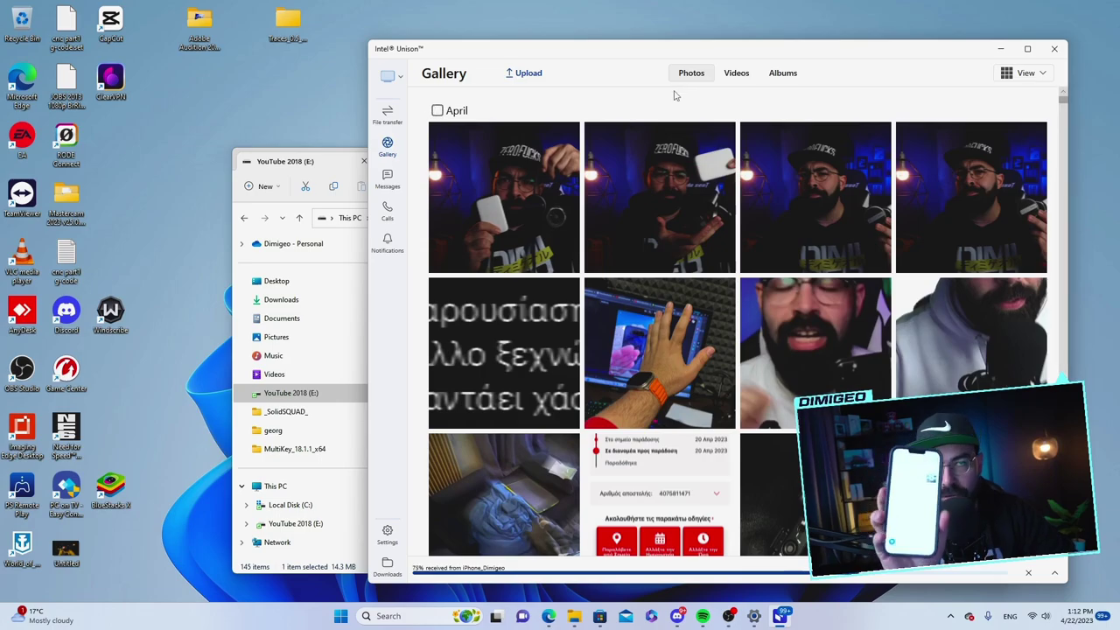
{"action": "scroll", "coordinate": [562, 297], "scroll_direction": "down", "scroll_amount": 2}
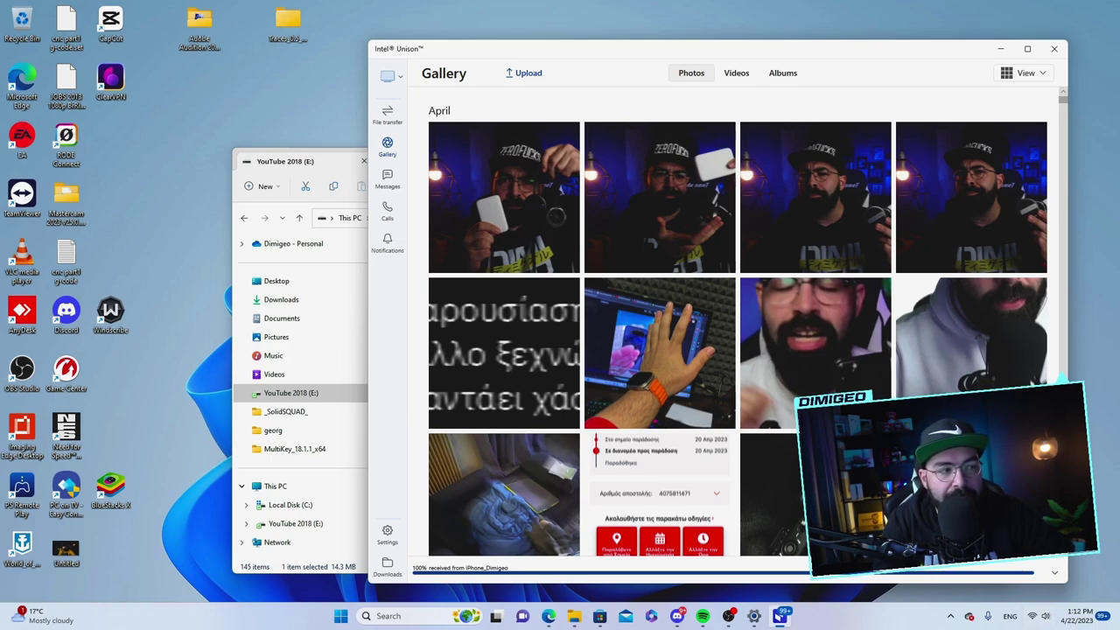
{"action": "left_click", "coordinate": [1054, 572]}
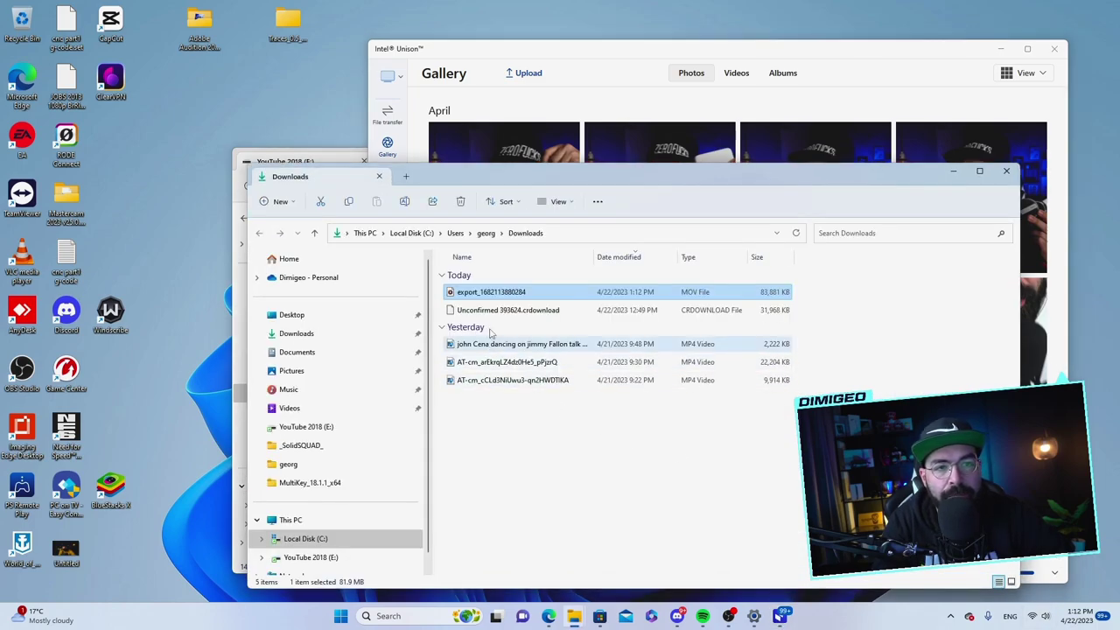
{"action": "left_click_drag", "start_coordinate": [581, 176], "coordinate": [650, 137]}
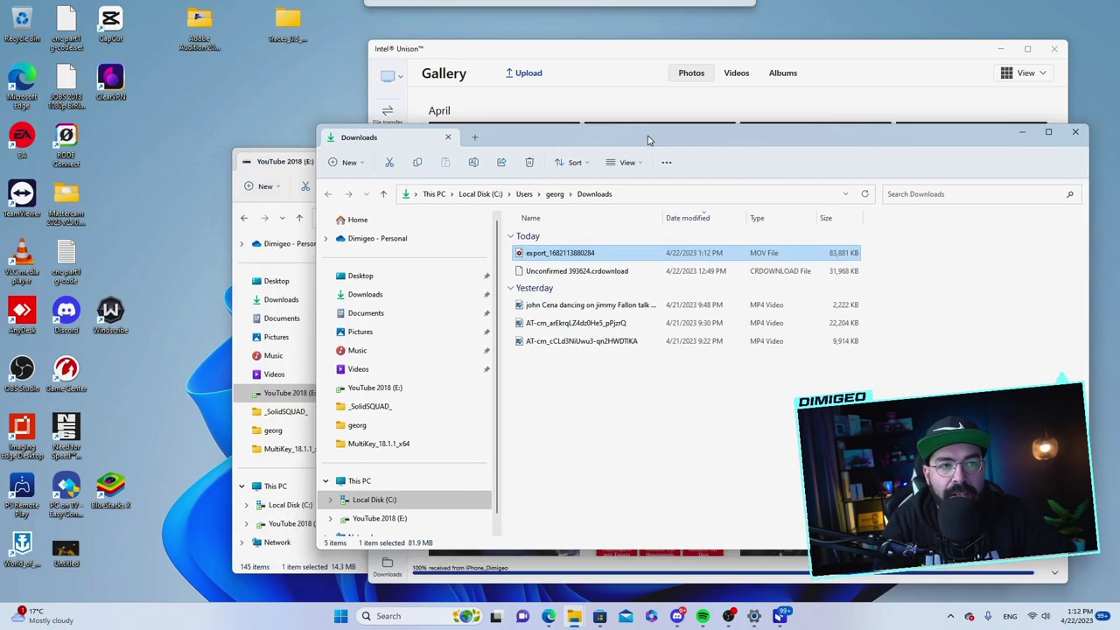
{"action": "double_click", "coordinate": [564, 255]}
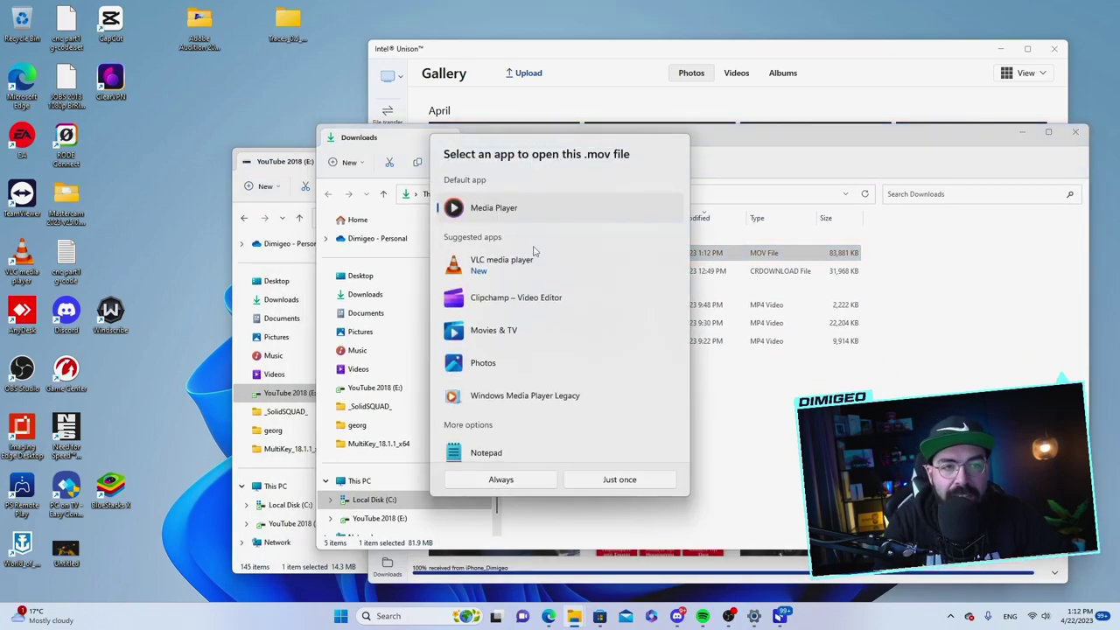
{"action": "left_click", "coordinate": [492, 276]}
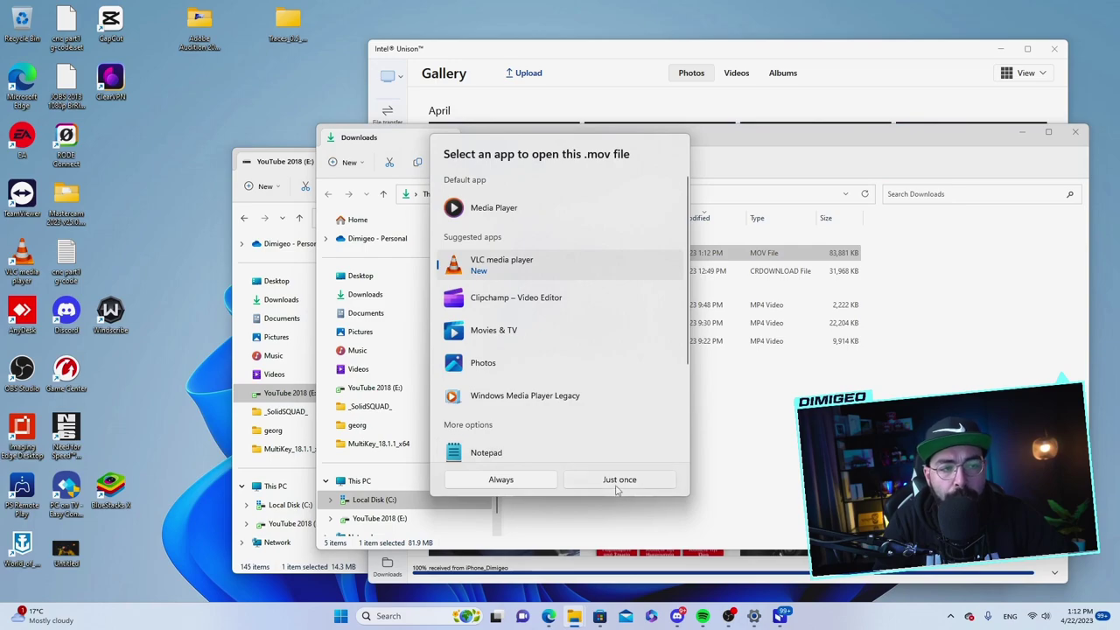
{"action": "left_click", "coordinate": [618, 485]}
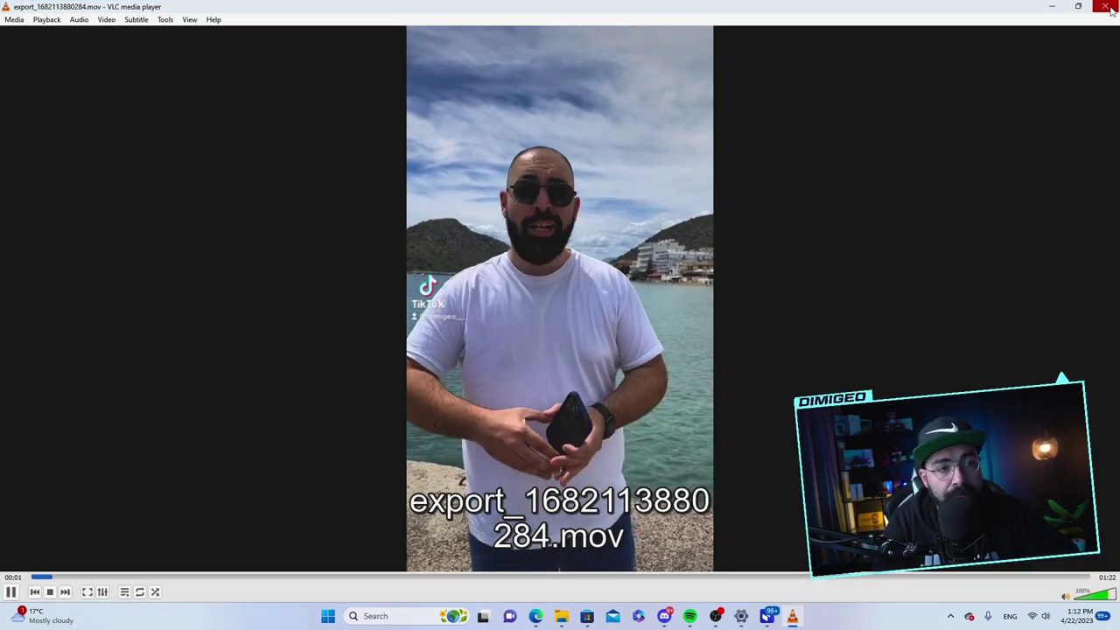
{"action": "left_click", "coordinate": [1109, 10]}
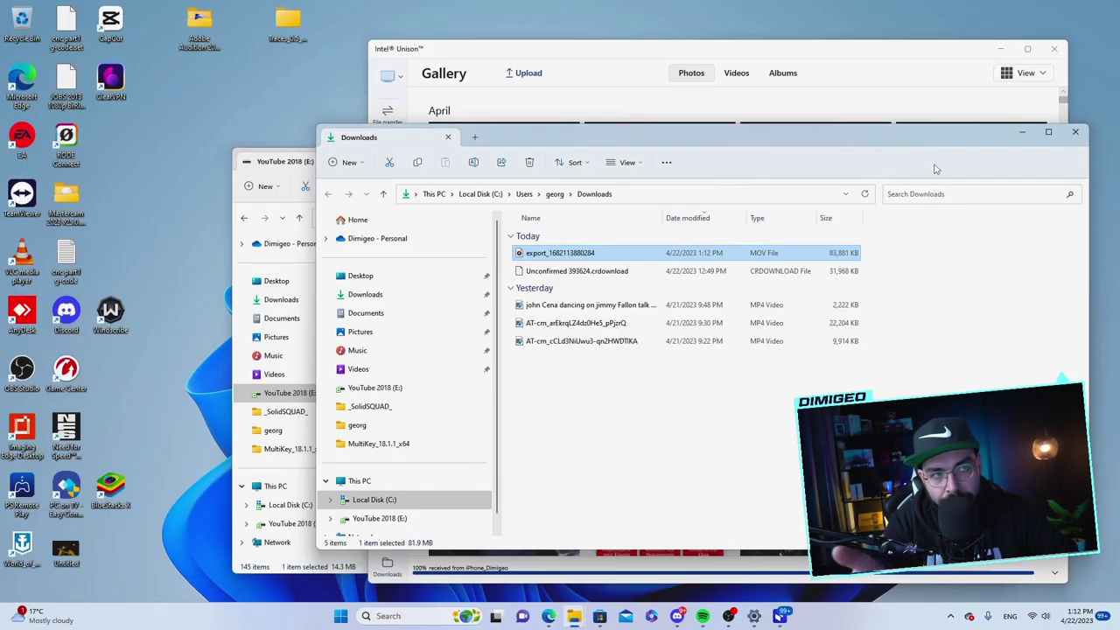
{"action": "left_click", "coordinate": [1075, 133]}
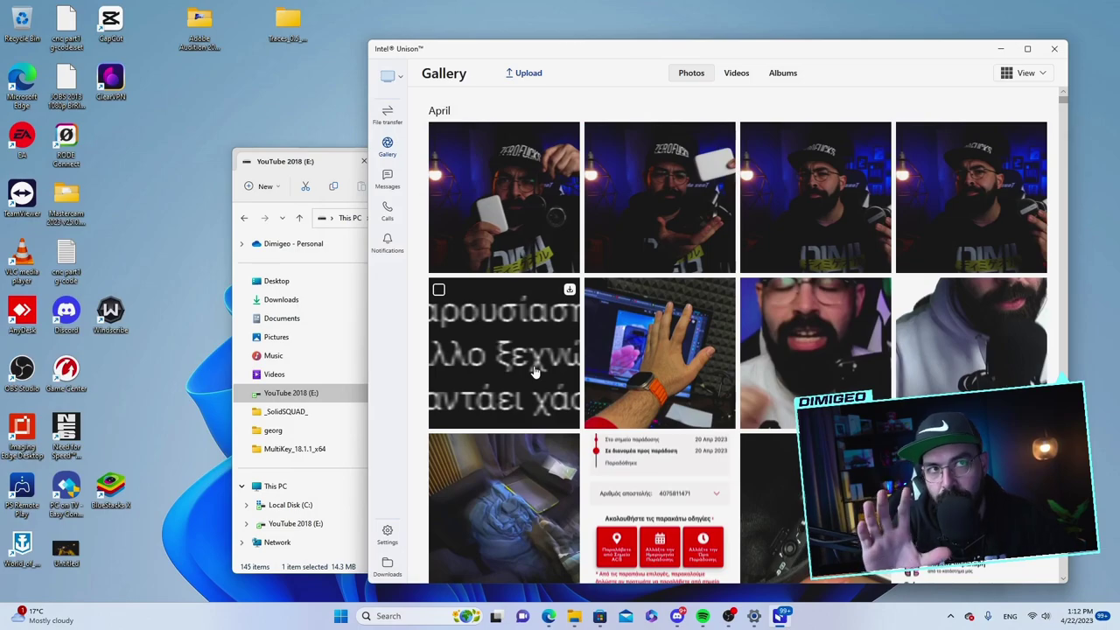
Step: View the gallery's videos and albums, and open the file transfer page
{"action": "left_click", "coordinate": [388, 146]}
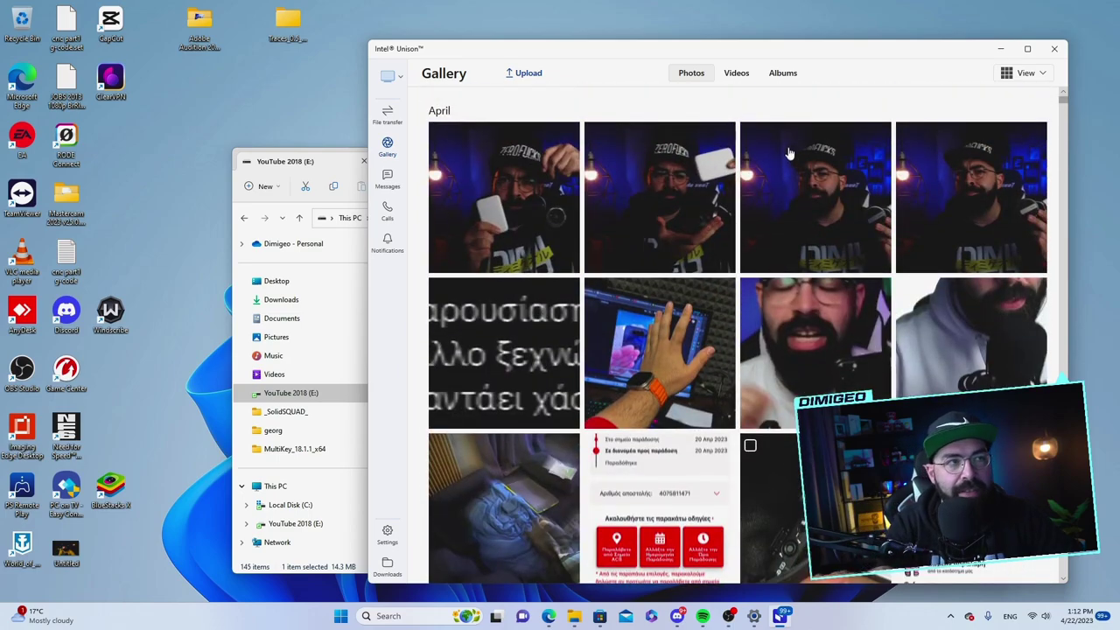
{"action": "left_click", "coordinate": [748, 77]}
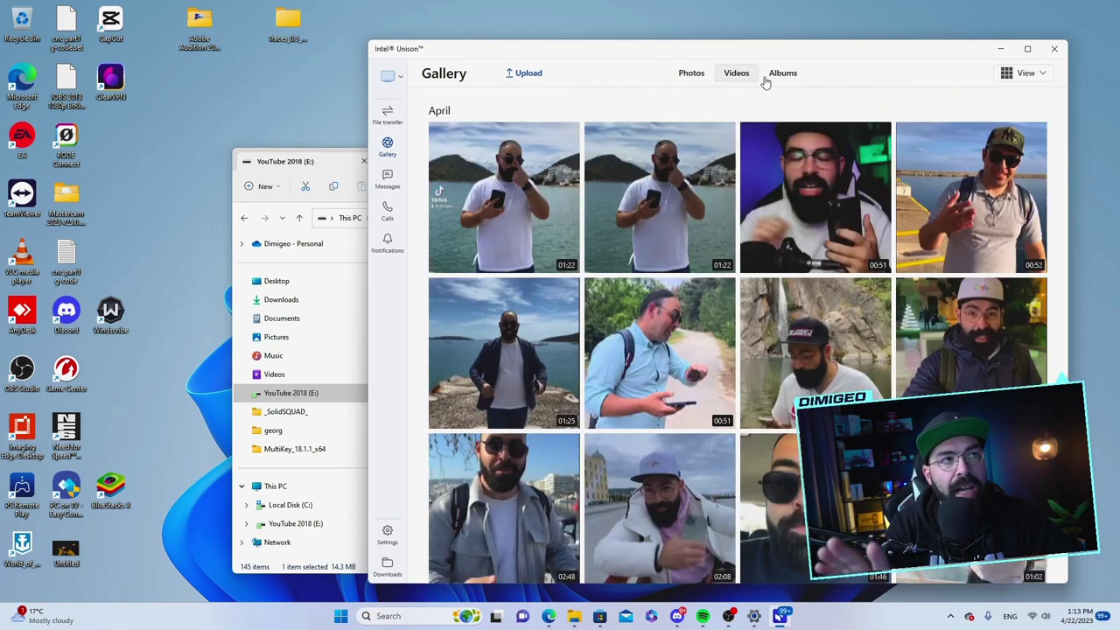
{"action": "left_click", "coordinate": [689, 76]}
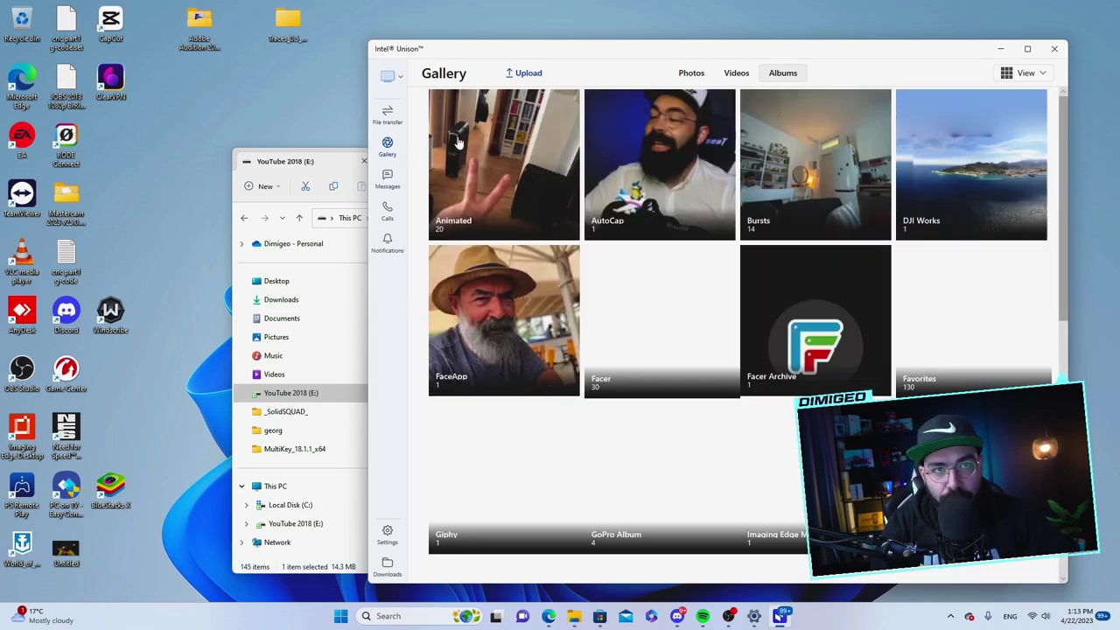
{"action": "left_click", "coordinate": [390, 116]}
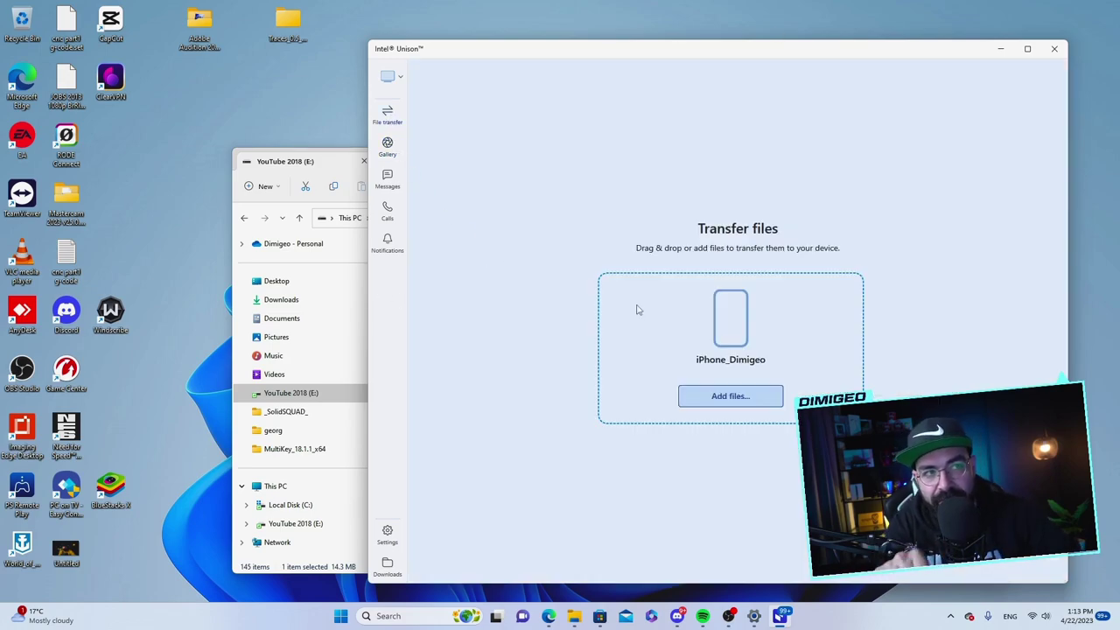
Step: Start a new message and browse the phone contacts offered as recipients
{"action": "left_click", "coordinate": [392, 190]}
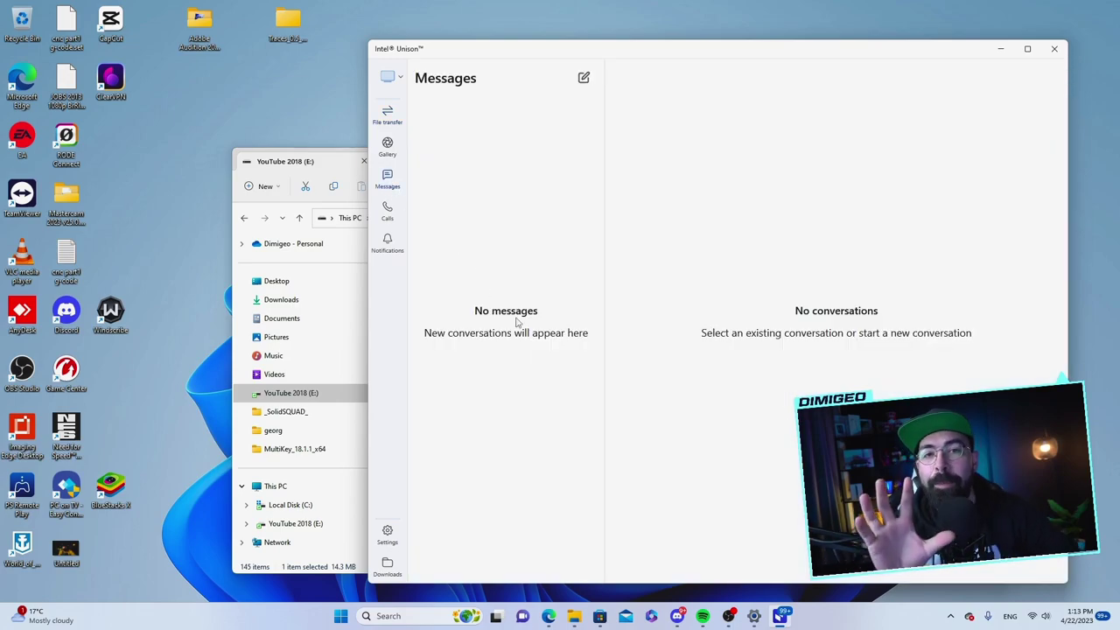
{"action": "left_click", "coordinate": [584, 82]}
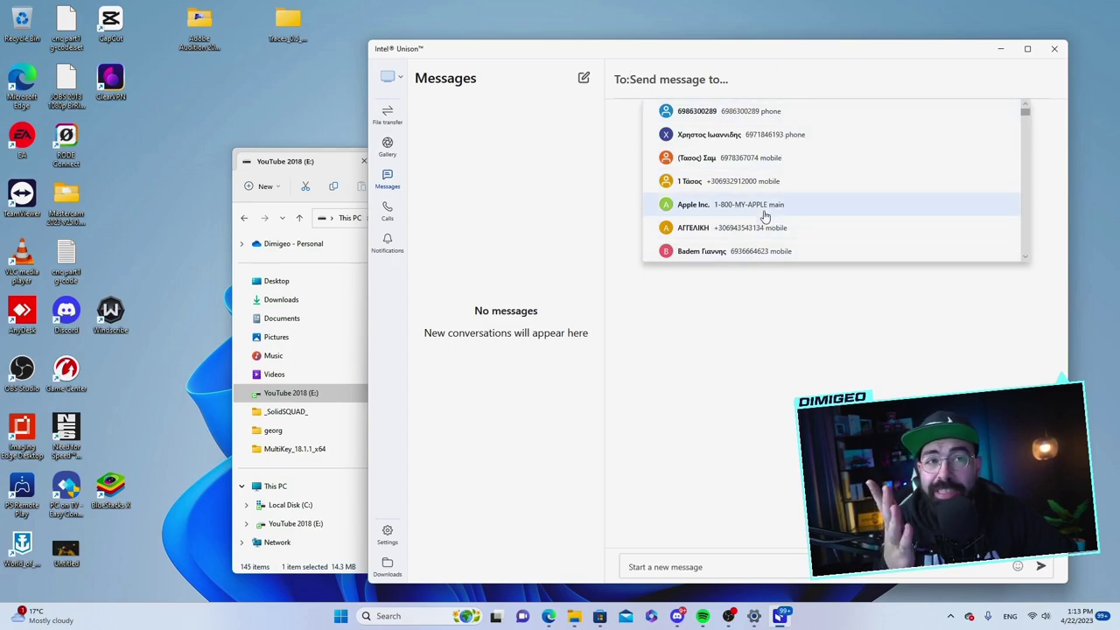
{"action": "scroll", "coordinate": [718, 249], "scroll_direction": "down", "scroll_amount": 15}
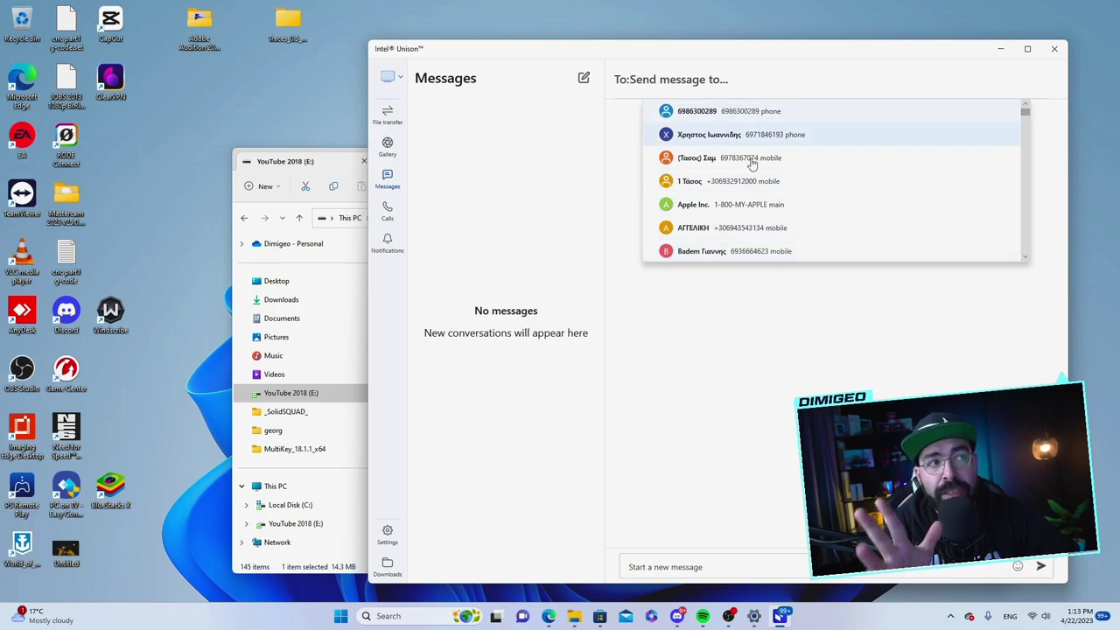
{"action": "scroll", "coordinate": [722, 253], "scroll_direction": "down", "scroll_amount": 5}
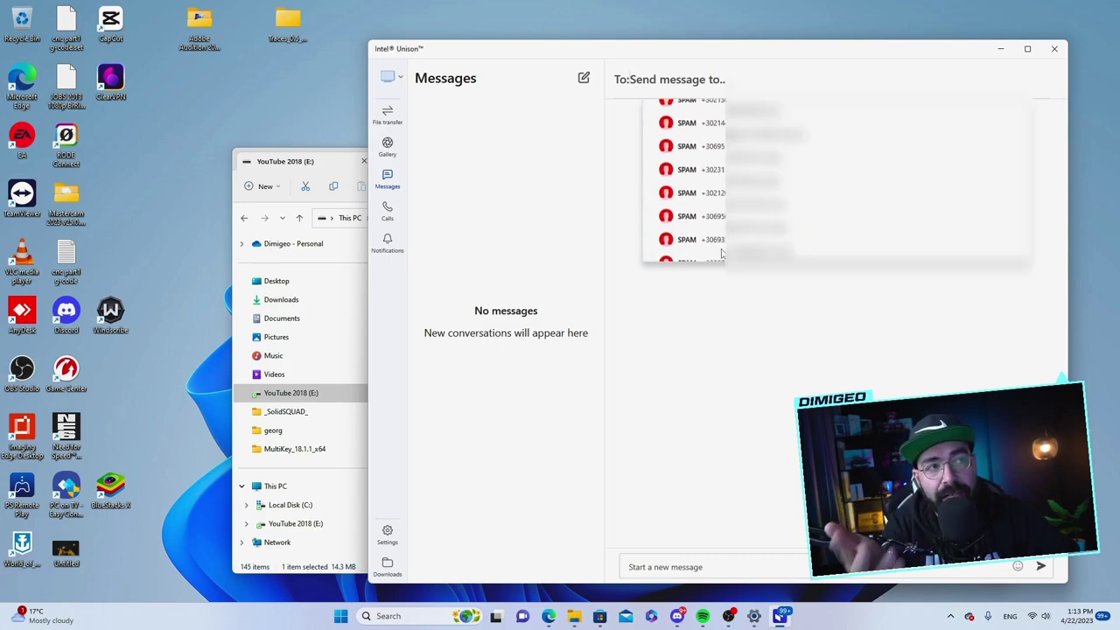
Step: Browse the phone's contact list in the calls section
{"action": "left_click", "coordinate": [388, 210]}
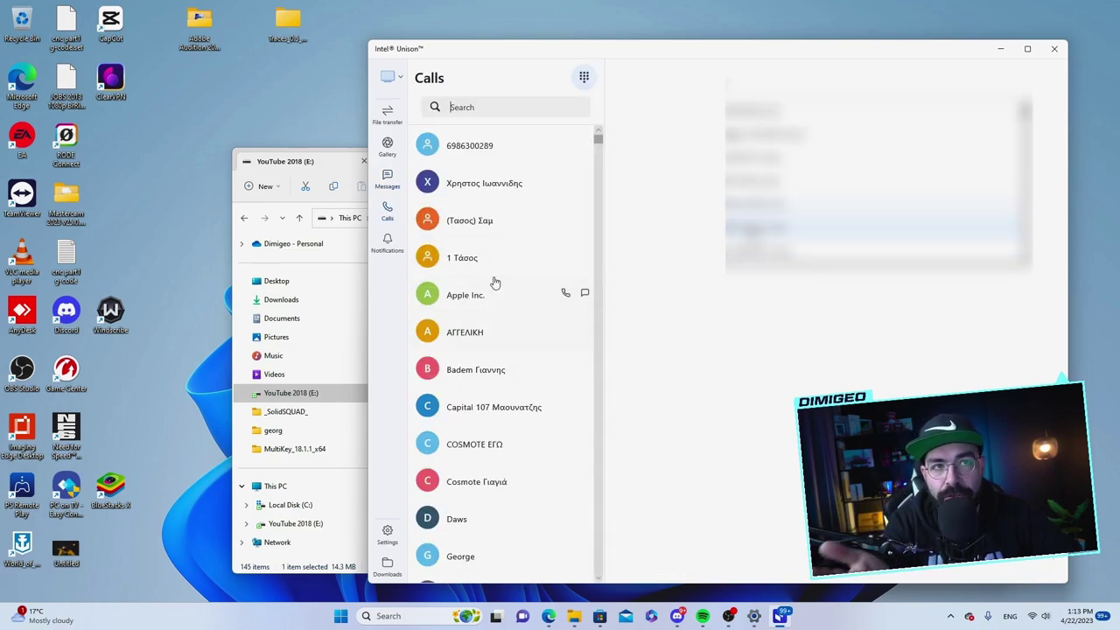
{"action": "scroll", "coordinate": [485, 297], "scroll_direction": "down", "scroll_amount": 10}
{"action": "scroll", "coordinate": [494, 331], "scroll_direction": "down", "scroll_amount": 15}
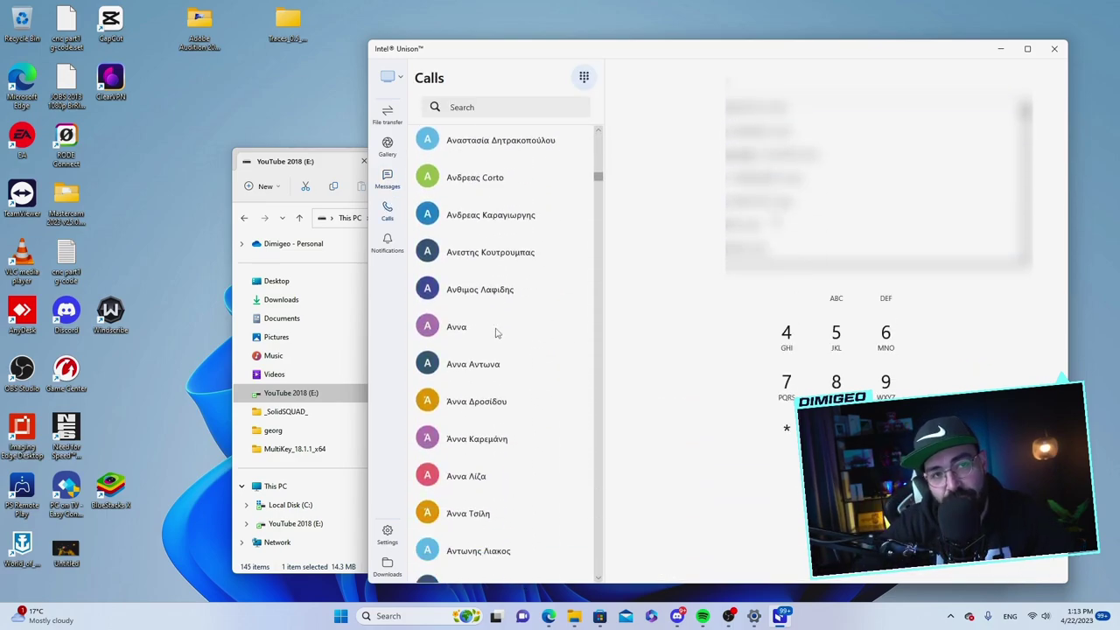
{"action": "scroll", "coordinate": [498, 333], "scroll_direction": "down", "scroll_amount": 15}
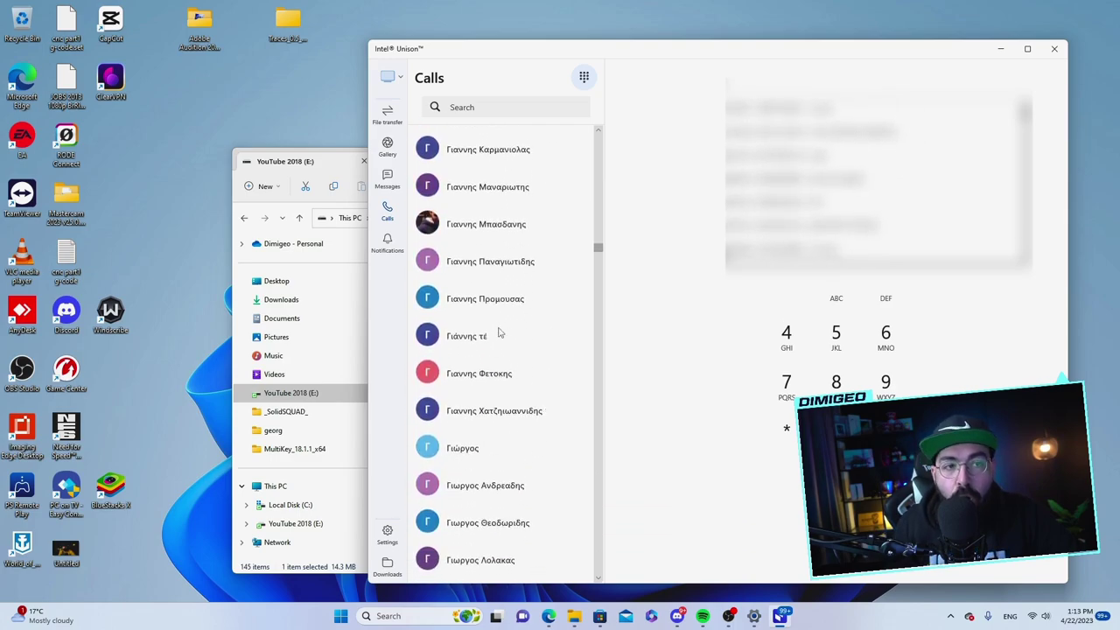
{"action": "scroll", "coordinate": [498, 318], "scroll_direction": "up", "scroll_amount": 5}
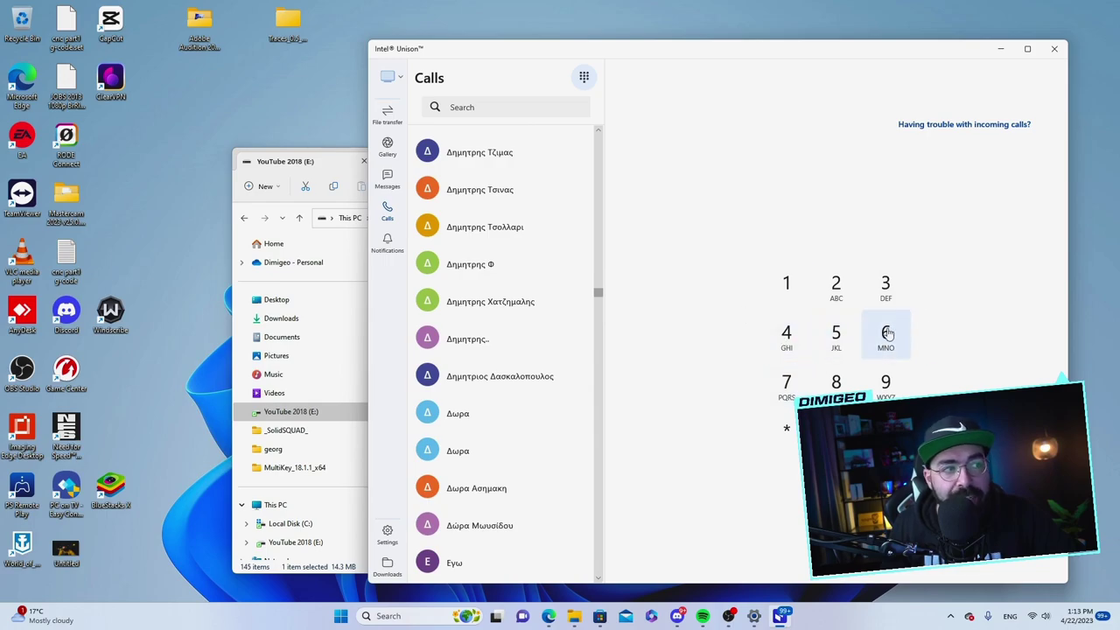
Step: Enter a phone number on the dial pad, place the call and hang up
{"action": "left_click", "coordinate": [886, 337]}
{"action": "left_click", "coordinate": [885, 383]}
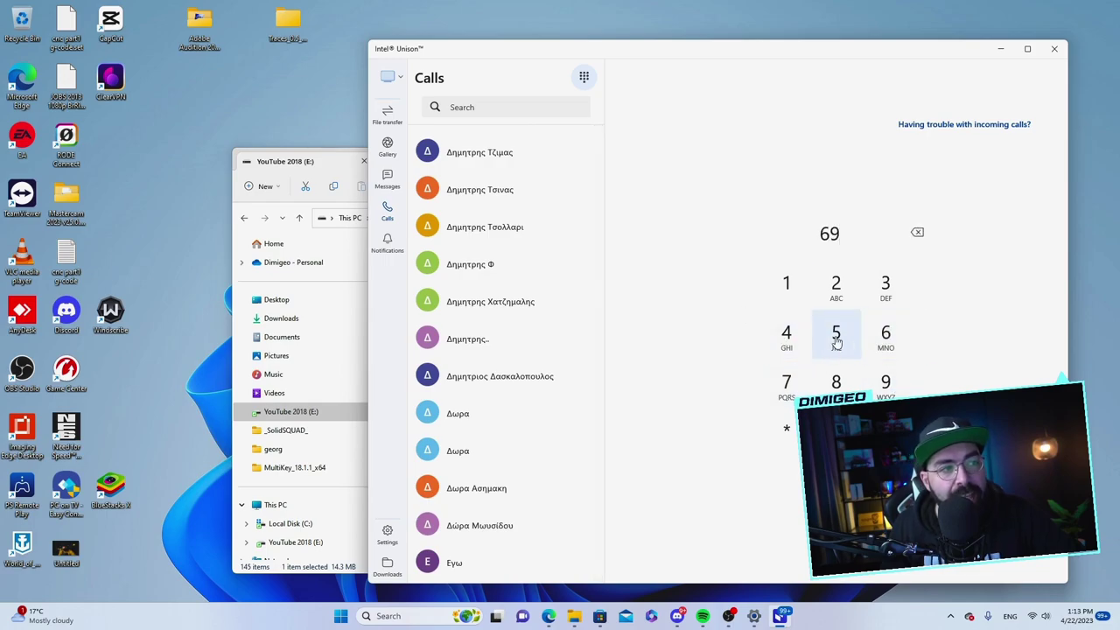
{"action": "left_click", "coordinate": [836, 337]}
{"action": "left_click", "coordinate": [835, 337]}
{"action": "left_click", "coordinate": [836, 337]}
{"action": "left_click", "coordinate": [835, 337]}
{"action": "left_click", "coordinate": [835, 337]}
{"action": "left_click", "coordinate": [836, 337]}
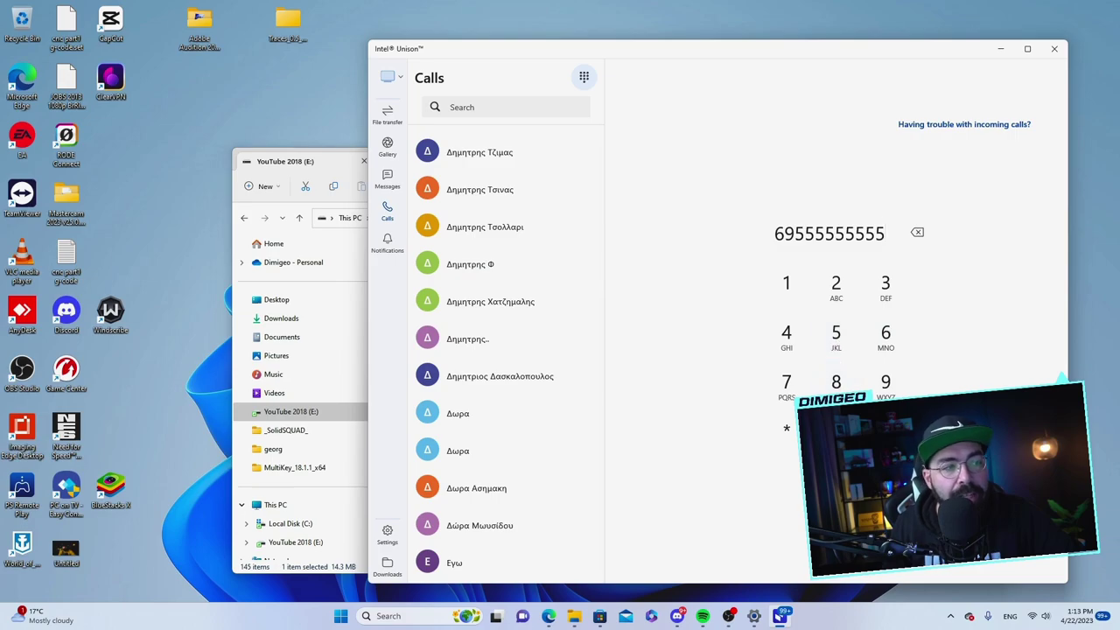
{"action": "left_click", "coordinate": [836, 479]}
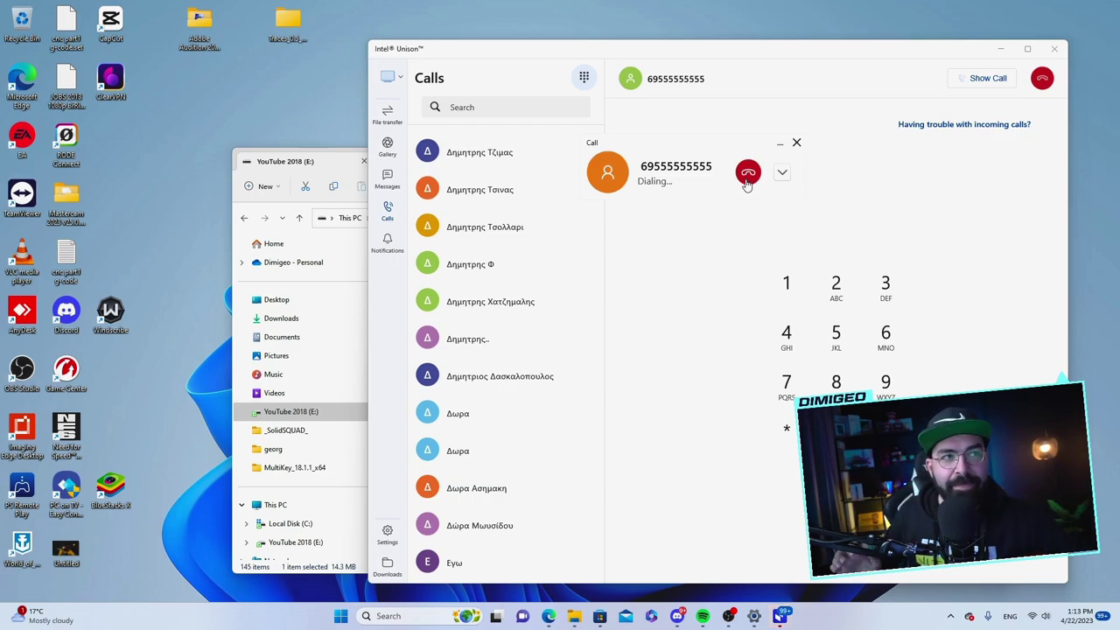
{"action": "left_click", "coordinate": [747, 175]}
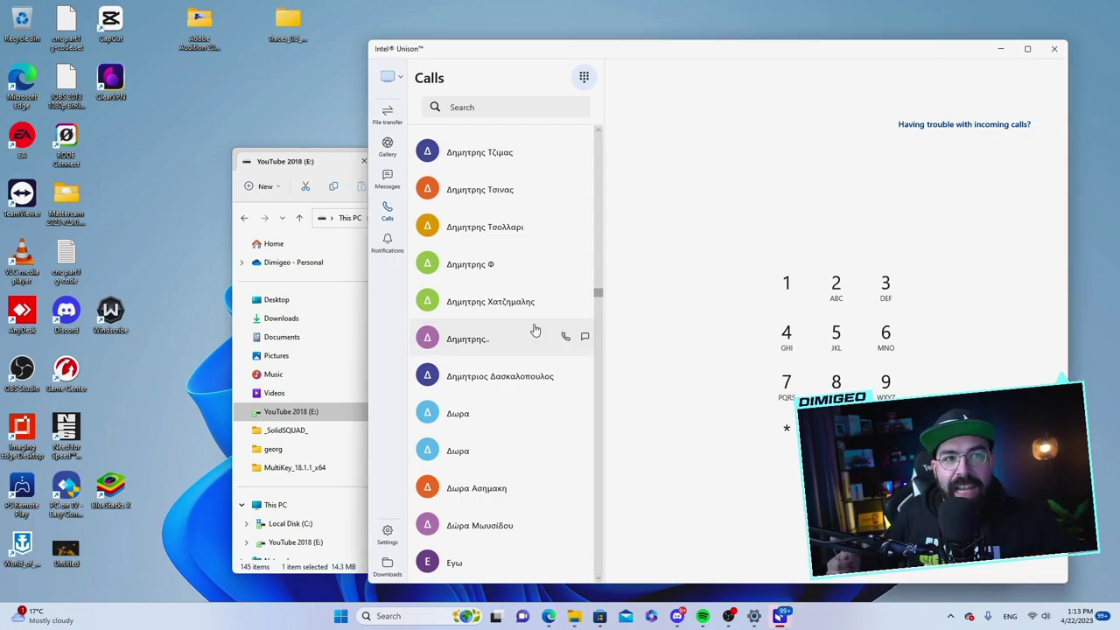
Step: Find a contact with a profile picture in the call list, call it and reposition the call window
{"action": "scroll", "coordinate": [481, 377], "scroll_direction": "up", "scroll_amount": 10}
{"action": "scroll", "coordinate": [485, 393], "scroll_direction": "up", "scroll_amount": 15}
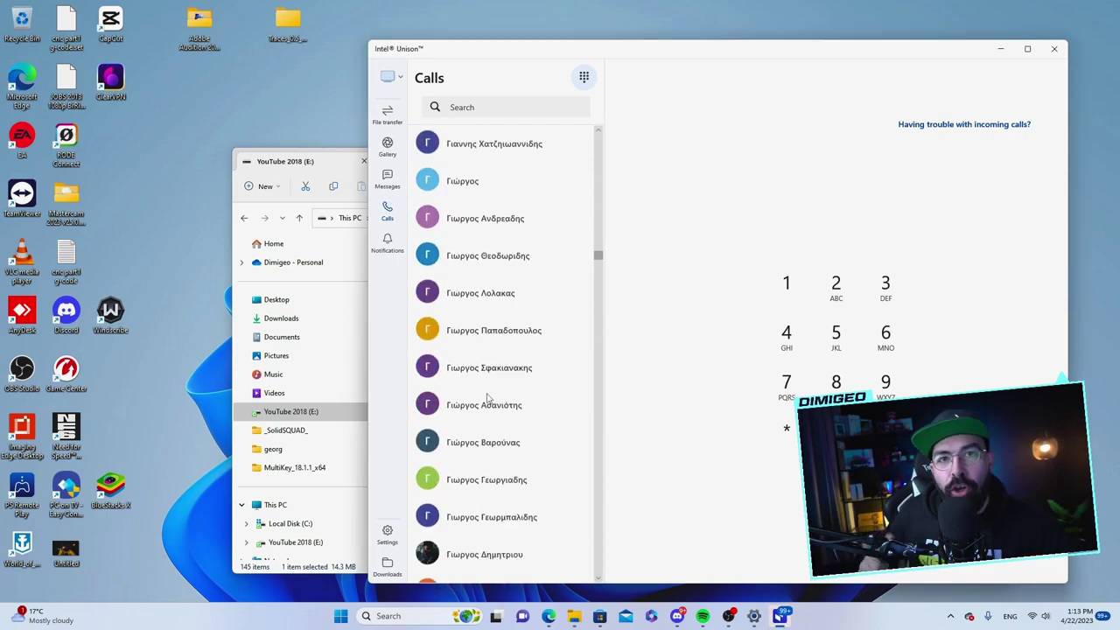
{"action": "scroll", "coordinate": [472, 385], "scroll_direction": "up", "scroll_amount": 15}
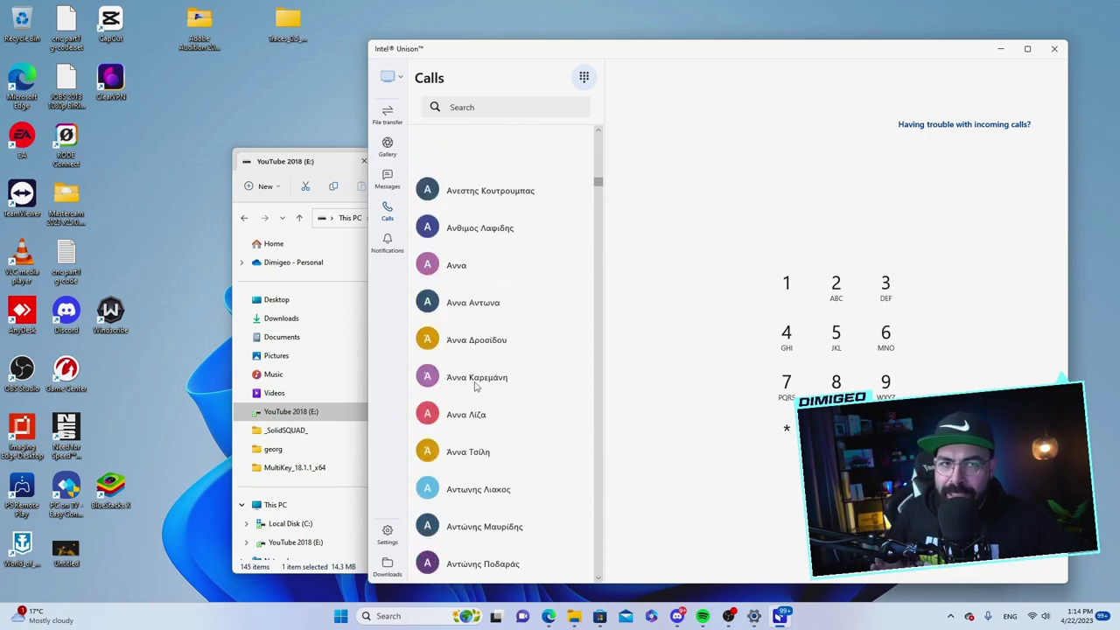
{"action": "scroll", "coordinate": [472, 376], "scroll_direction": "down", "scroll_amount": 10}
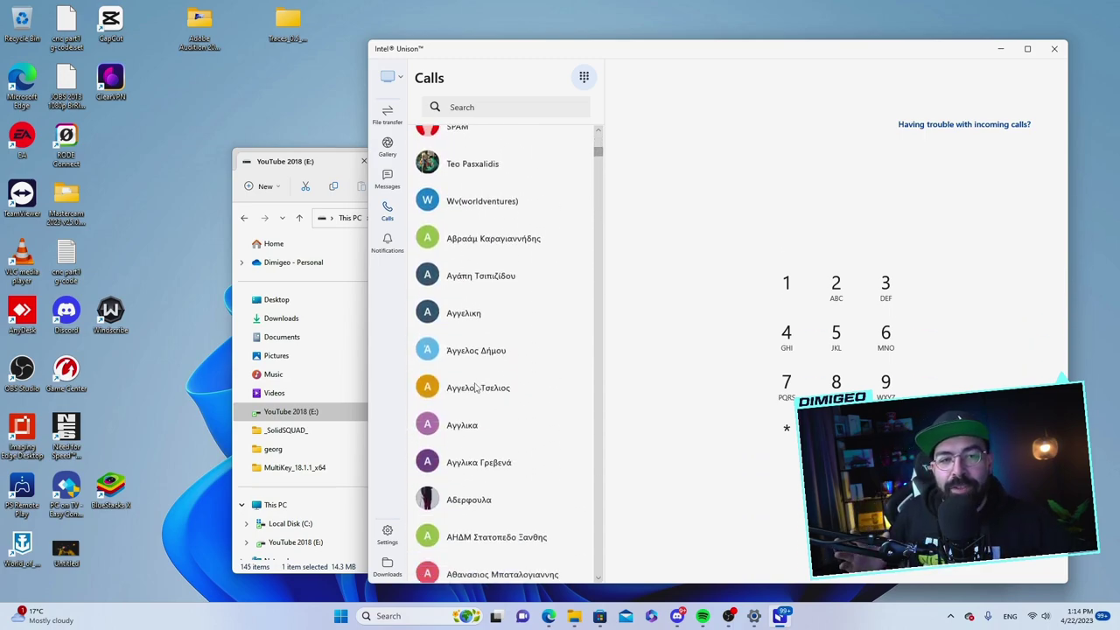
{"action": "scroll", "coordinate": [481, 359], "scroll_direction": "up", "scroll_amount": 10}
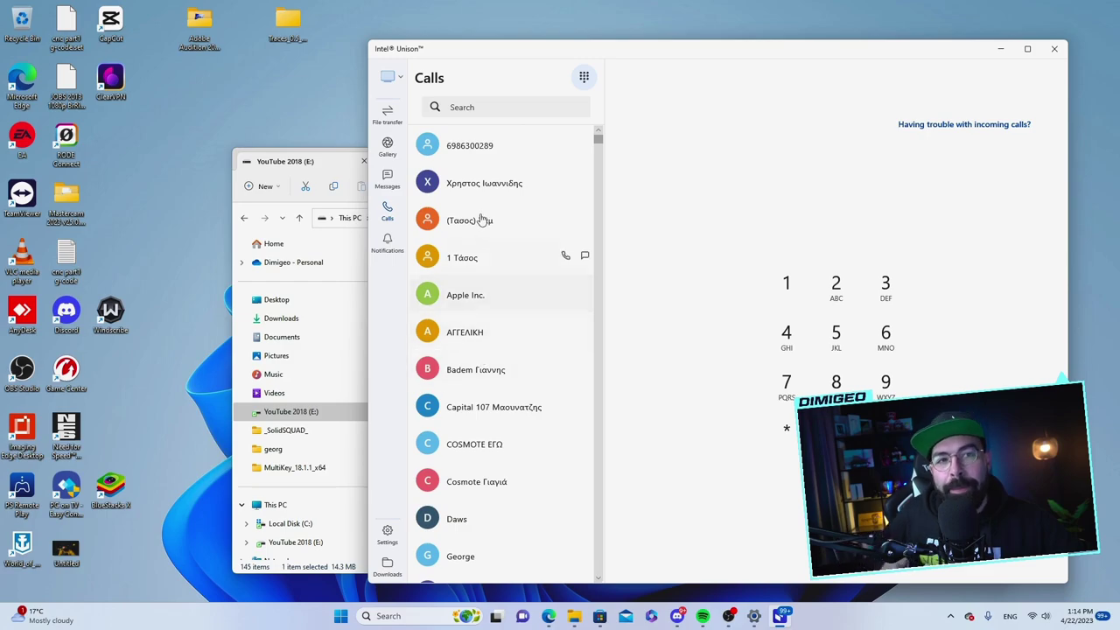
{"action": "scroll", "coordinate": [486, 358], "scroll_direction": "down", "scroll_amount": 10}
{"action": "left_click", "coordinate": [554, 396]}
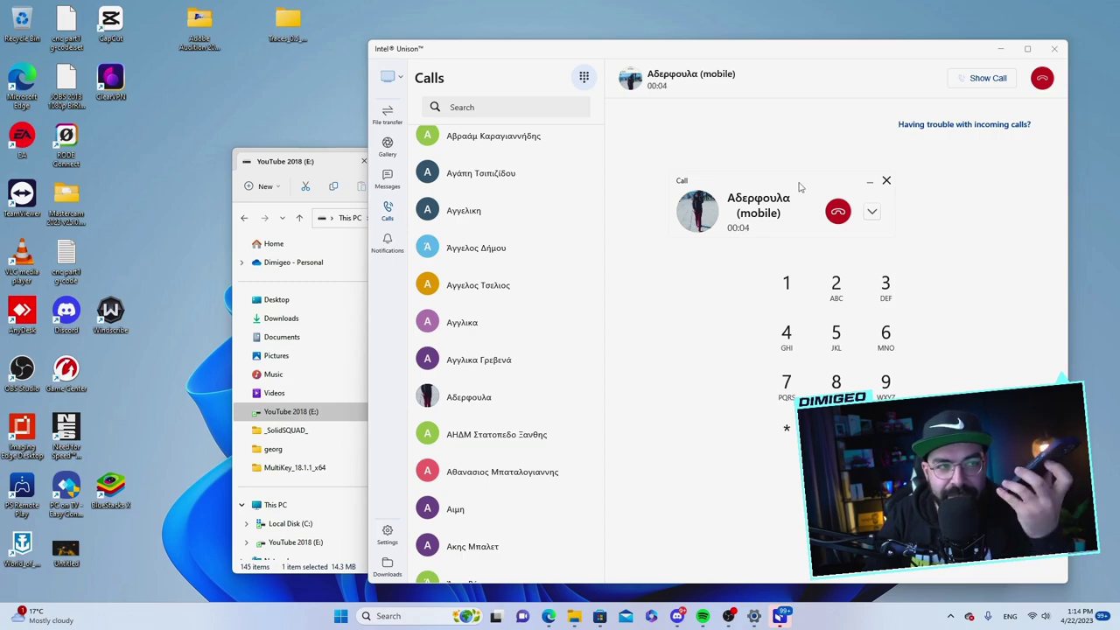
{"action": "left_click_drag", "start_coordinate": [799, 187], "coordinate": [767, 195]}
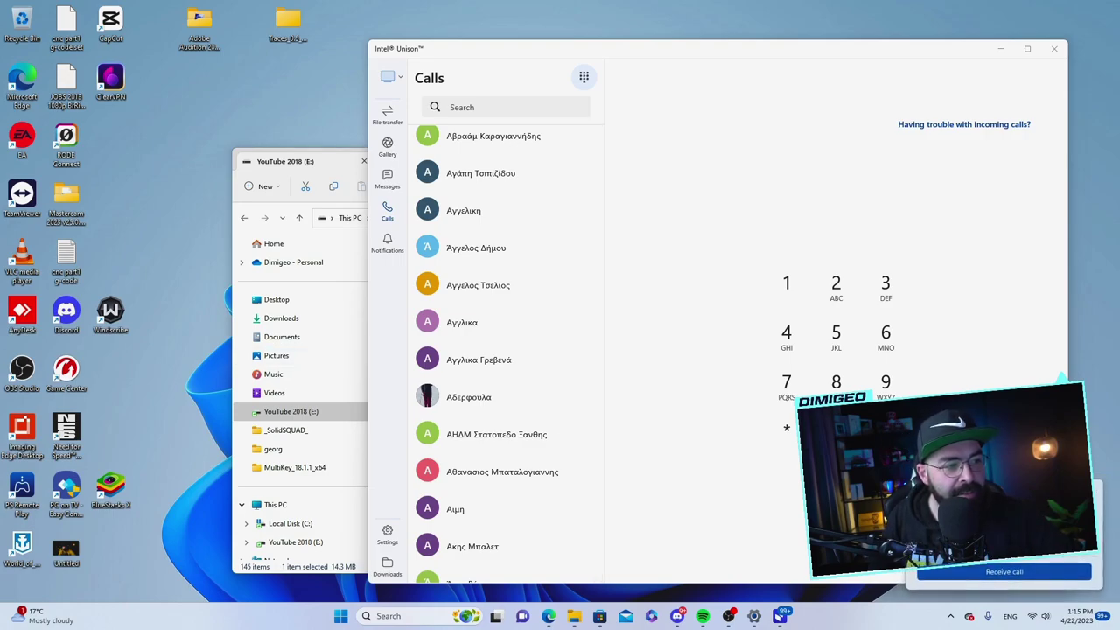
Step: Try to receive the incoming call on the computer, move the call window to the centre and cancel the connection
{"action": "left_click", "coordinate": [1003, 575]}
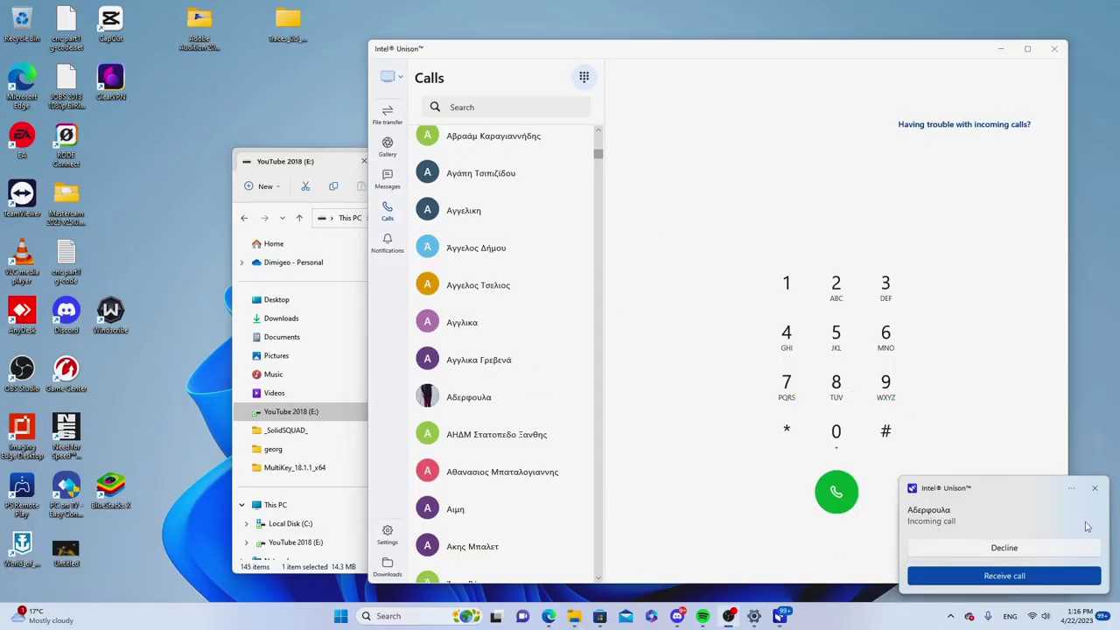
{"action": "left_click", "coordinate": [1004, 576]}
{"action": "left_click_drag", "start_coordinate": [140, 80], "coordinate": [635, 209]}
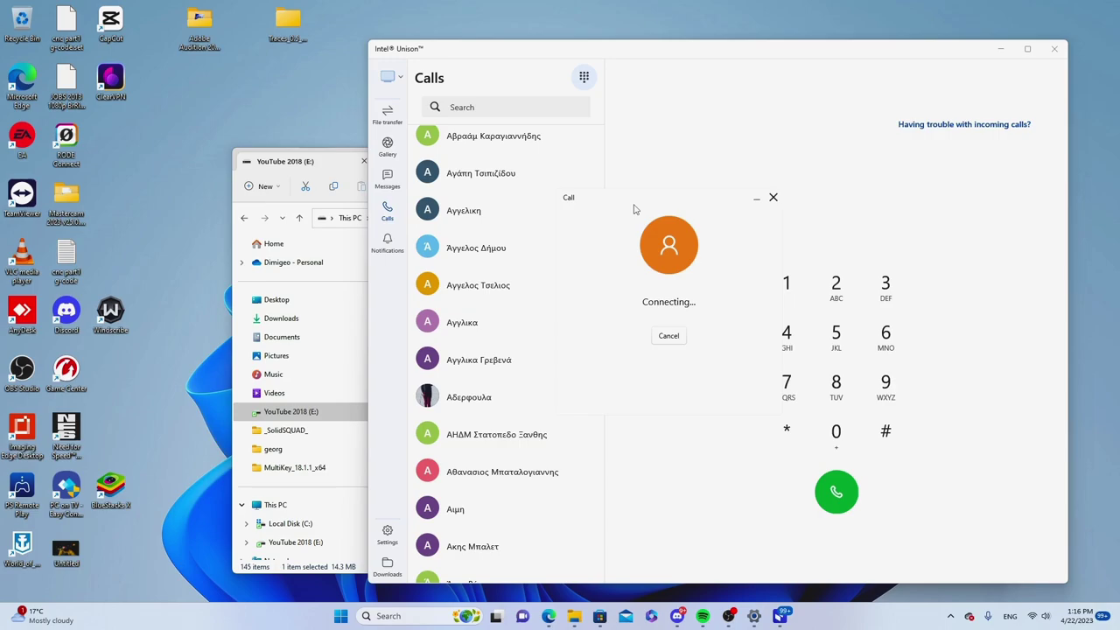
{"action": "left_click", "coordinate": [669, 336]}
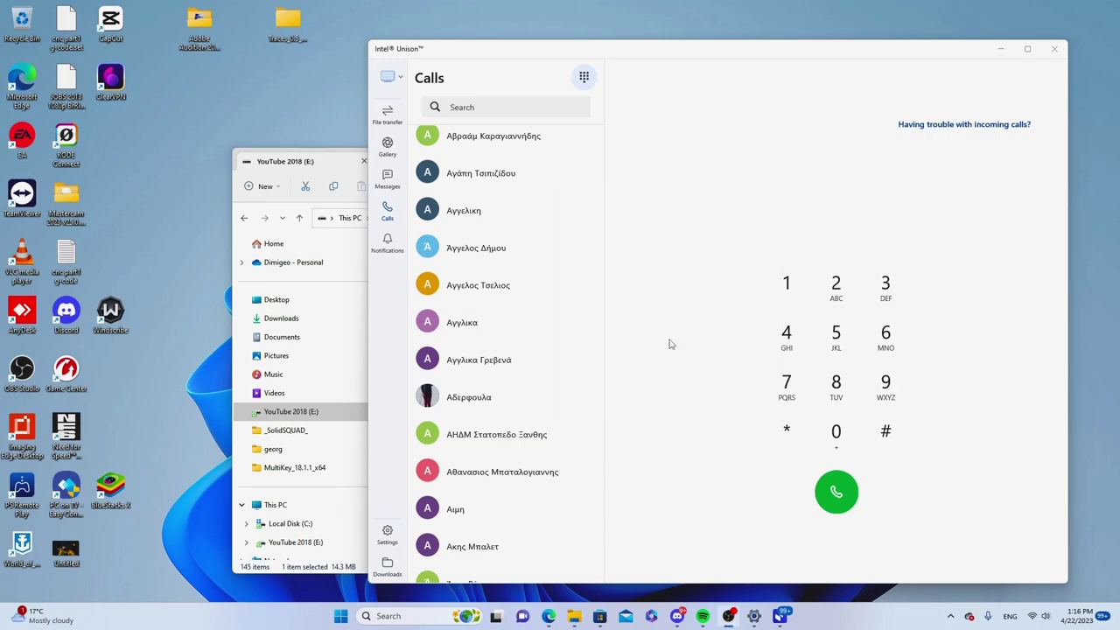
Step: Open the phone's notifications and look through the list
{"action": "left_click", "coordinate": [394, 252]}
{"action": "scroll", "coordinate": [560, 440], "scroll_direction": "down", "scroll_amount": 10}
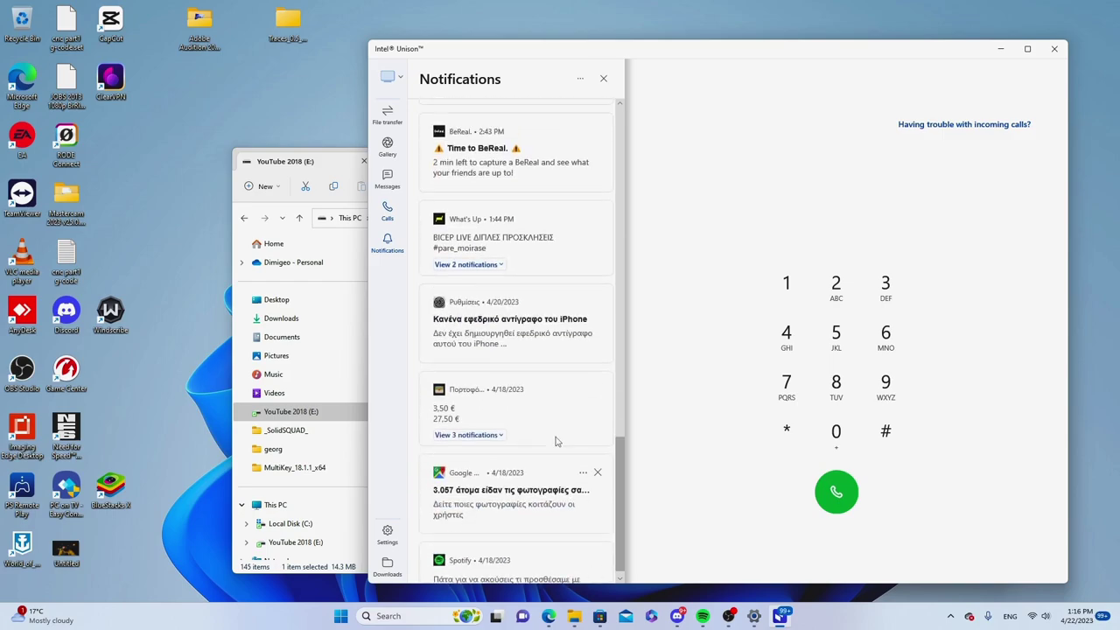
Step: Open the settings and look through the notification options, from the pop-up choices to the complete list of apps
{"action": "scroll", "coordinate": [554, 441], "scroll_direction": "up", "scroll_amount": 10}
{"action": "left_click", "coordinate": [389, 534]}
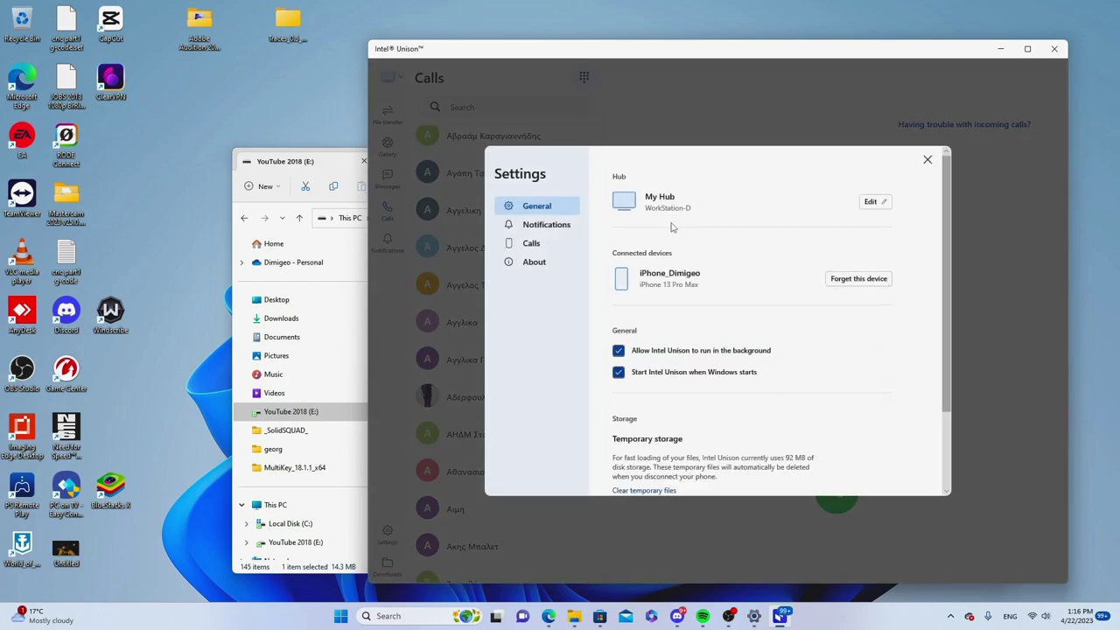
{"action": "left_click", "coordinate": [544, 232]}
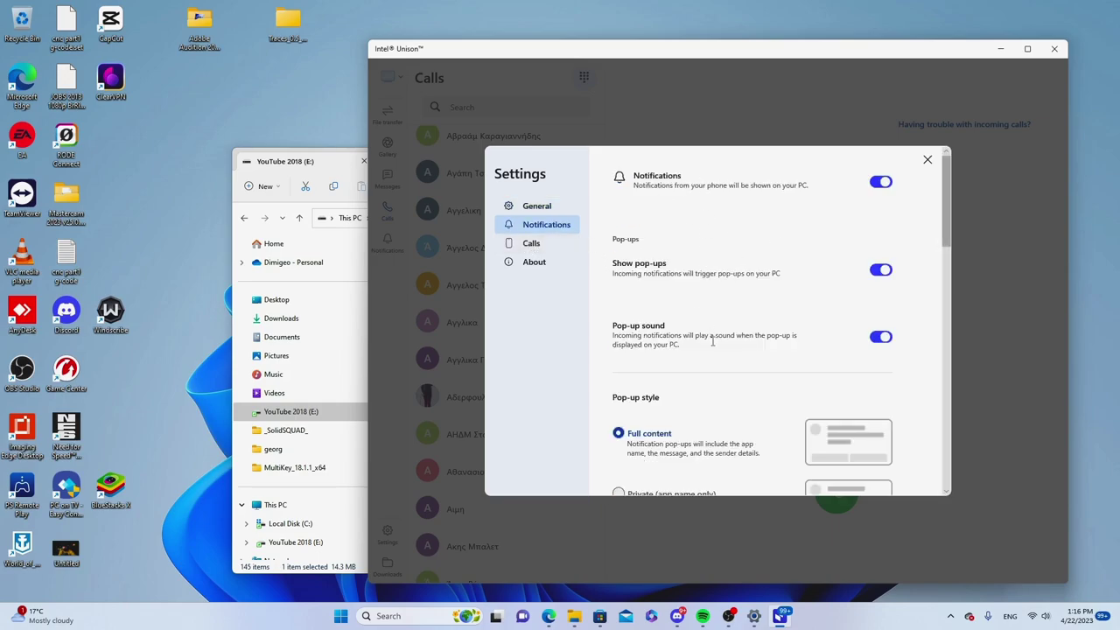
{"action": "scroll", "coordinate": [742, 376], "scroll_direction": "down", "scroll_amount": 3}
{"action": "scroll", "coordinate": [750, 324], "scroll_direction": "down", "scroll_amount": 8}
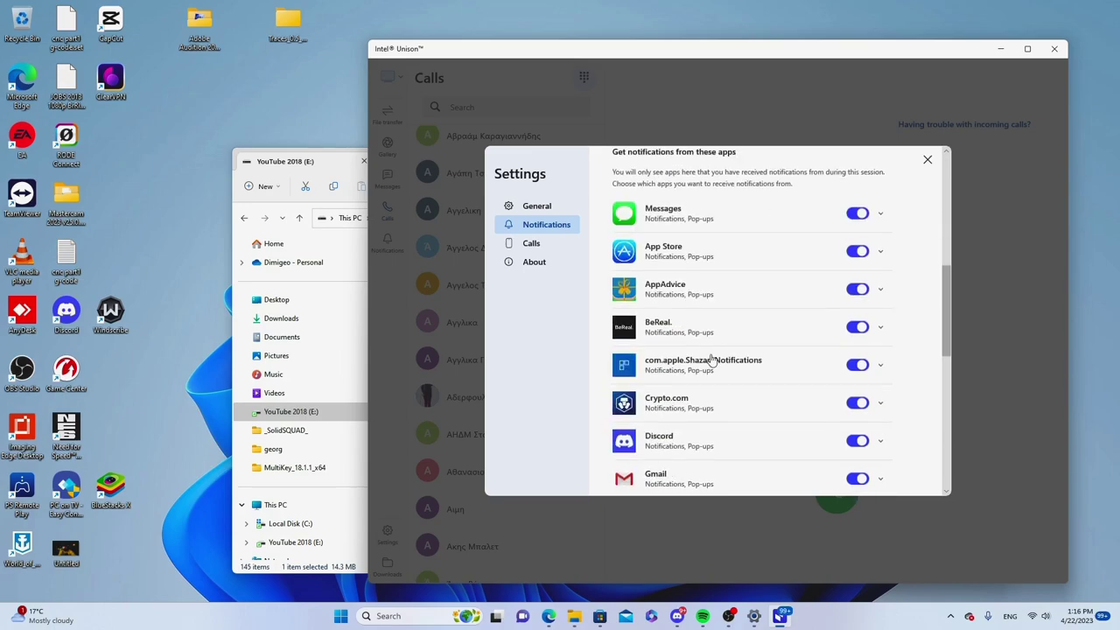
{"action": "scroll", "coordinate": [691, 302], "scroll_direction": "down", "scroll_amount": 3}
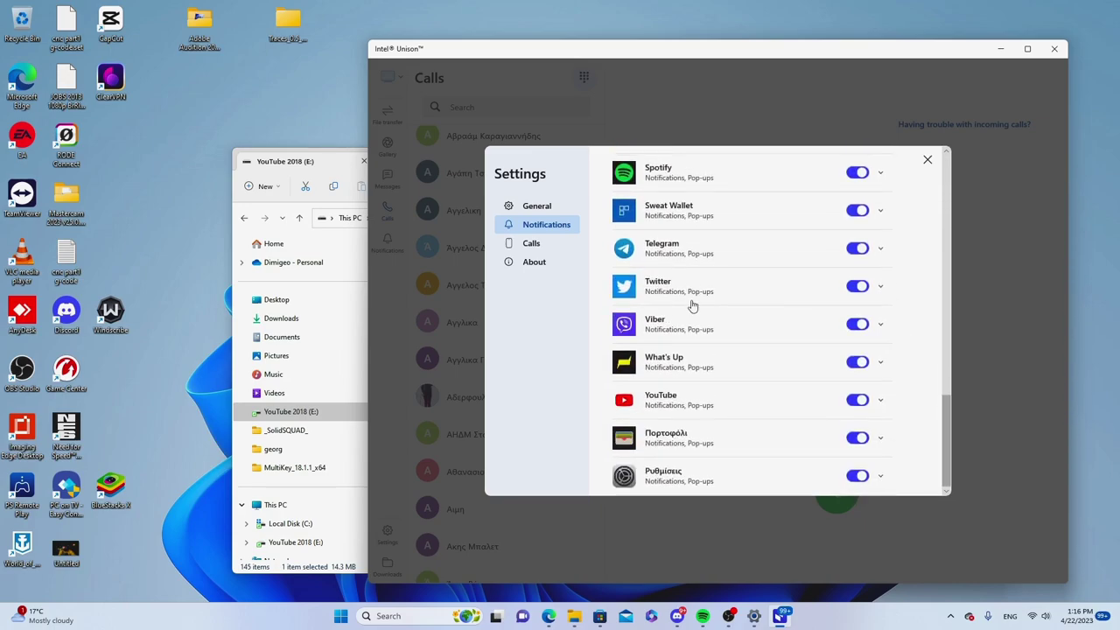
{"action": "scroll", "coordinate": [705, 368], "scroll_direction": "up", "scroll_amount": 15}
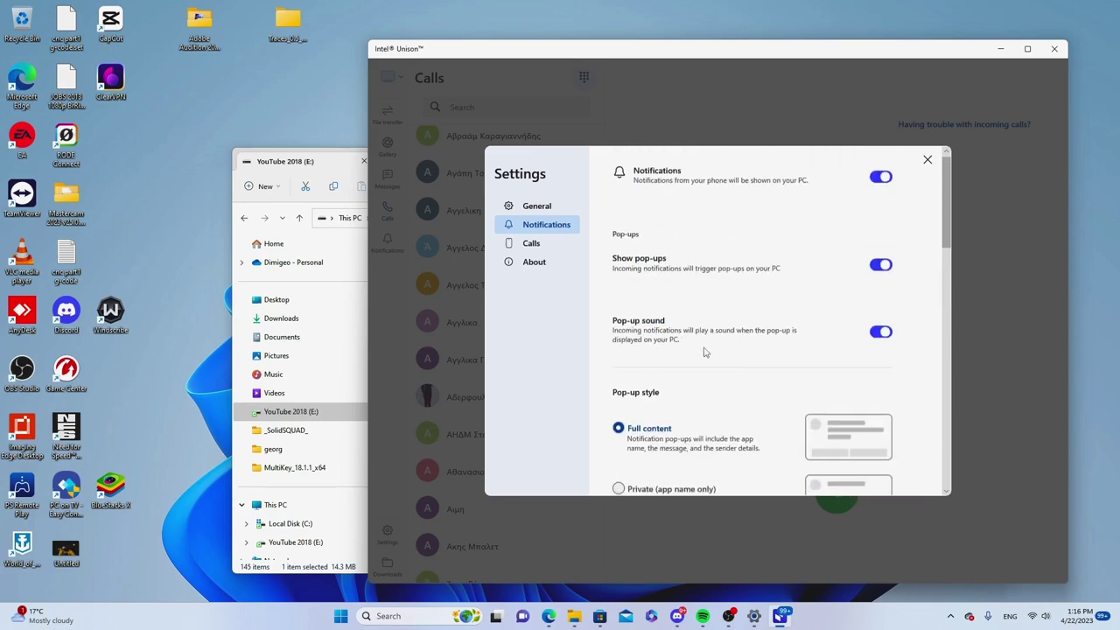
Step: View the call support options and the About information in the settings, and close the settings
{"action": "left_click", "coordinate": [529, 243]}
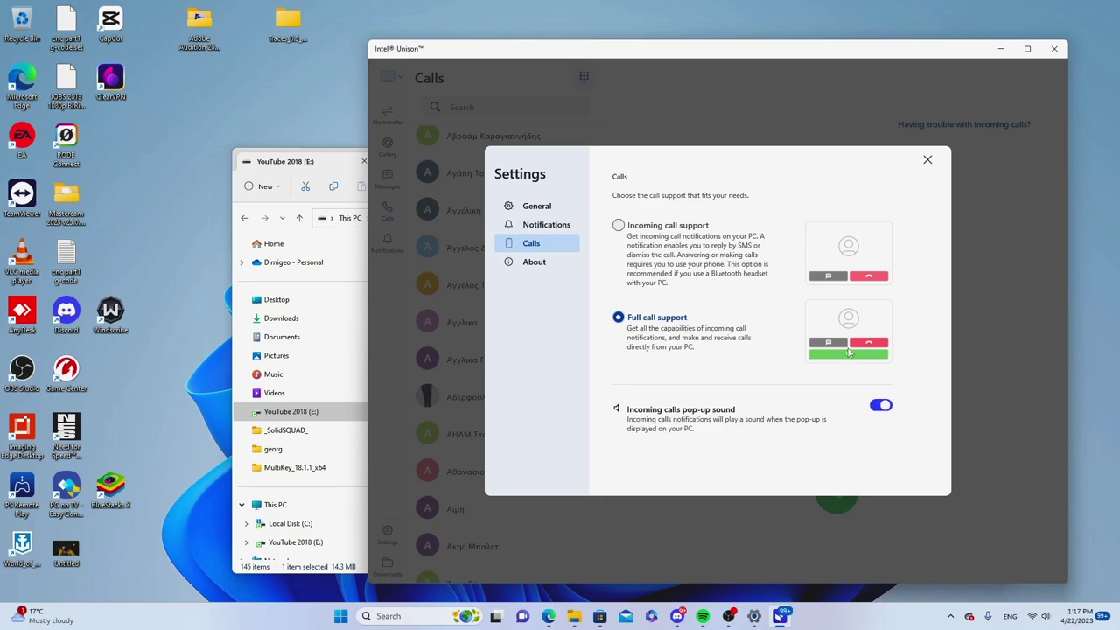
{"action": "left_click", "coordinate": [535, 262]}
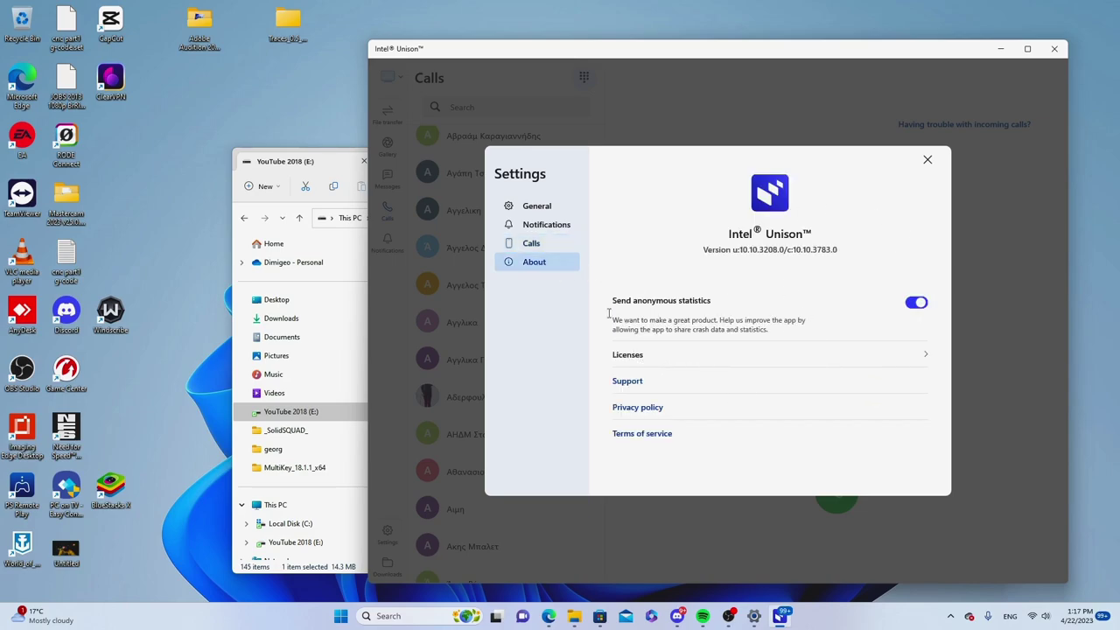
{"action": "left_click", "coordinate": [928, 160]}
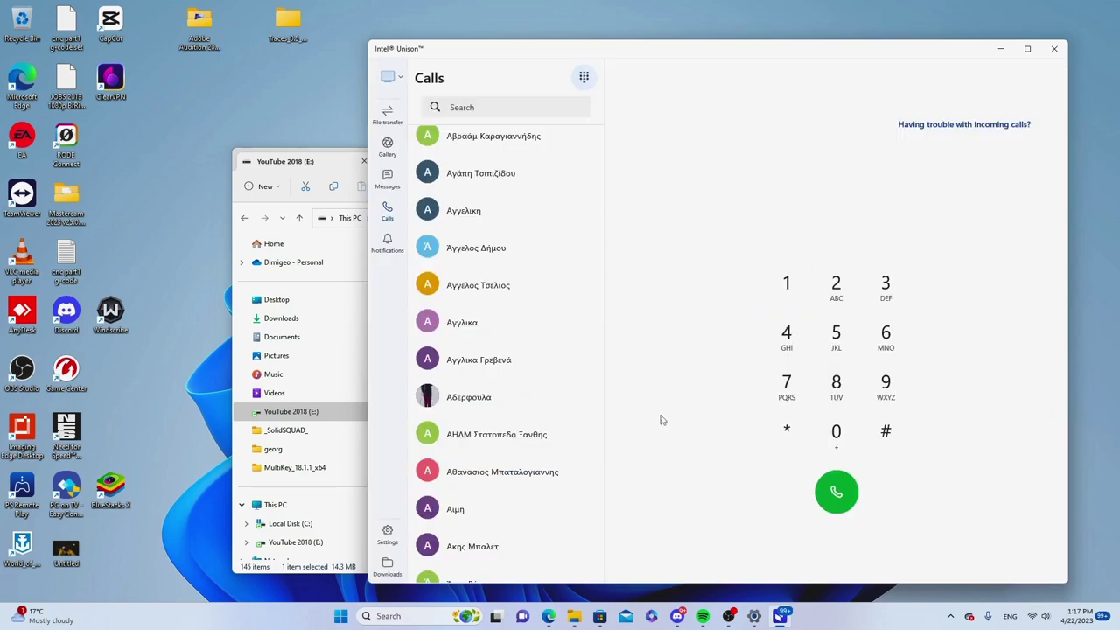
Step: Open the Downloads folder that holds the files received from the phone
{"action": "left_click", "coordinate": [386, 567]}
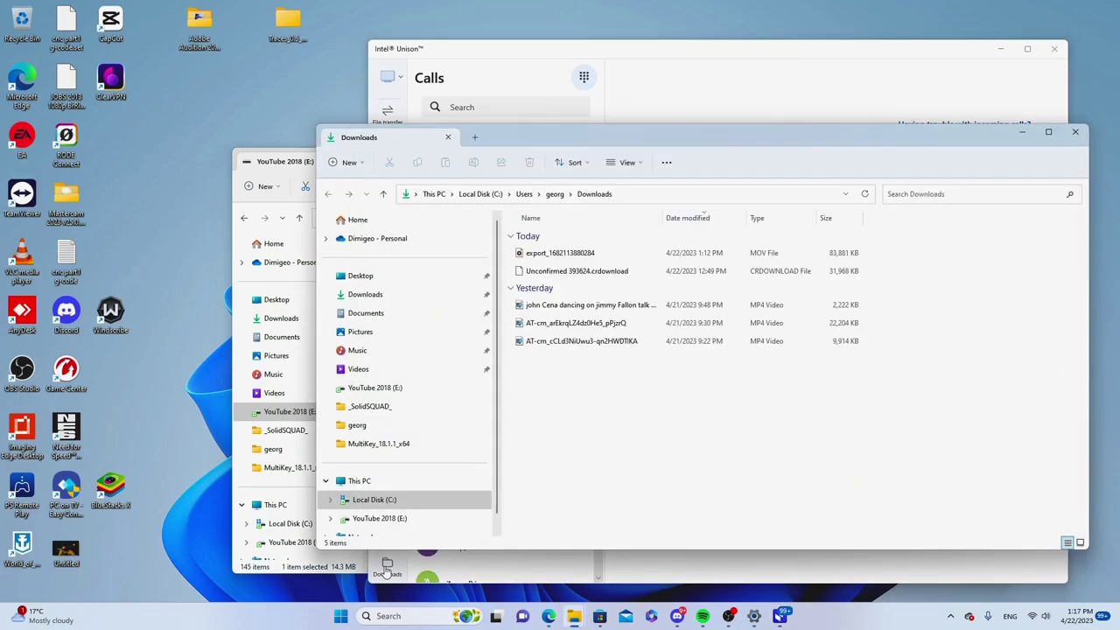